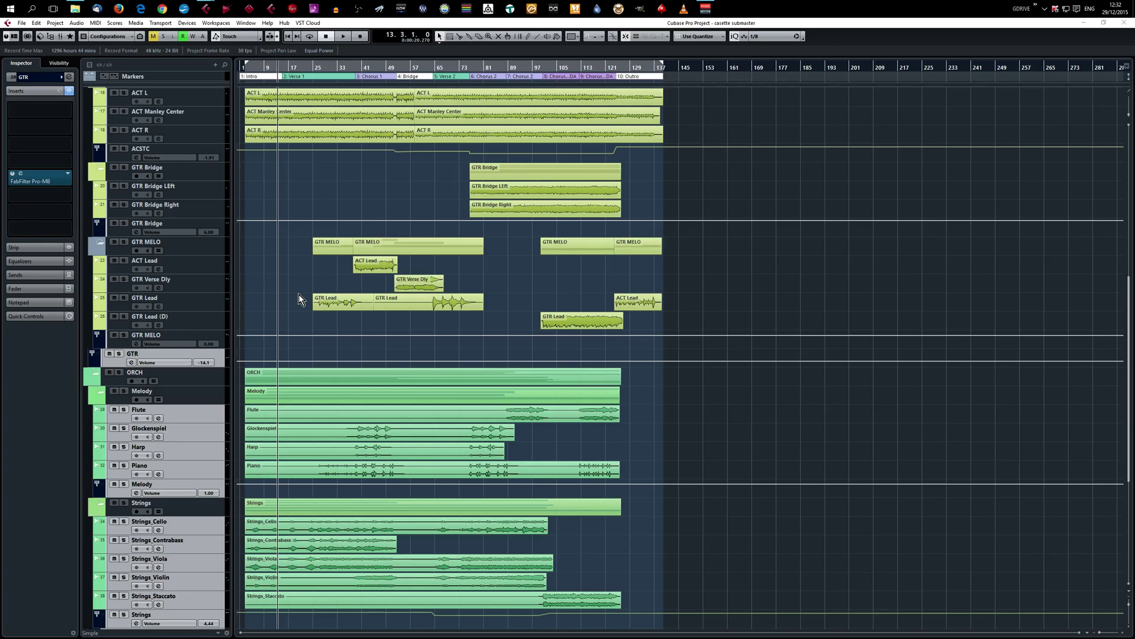
Open the mixer from the project's track list and inspect the FabFilter Pro-C 2 compressor on the Drums group, continuing its evaluation
scroll(299, 293, "down", 5)
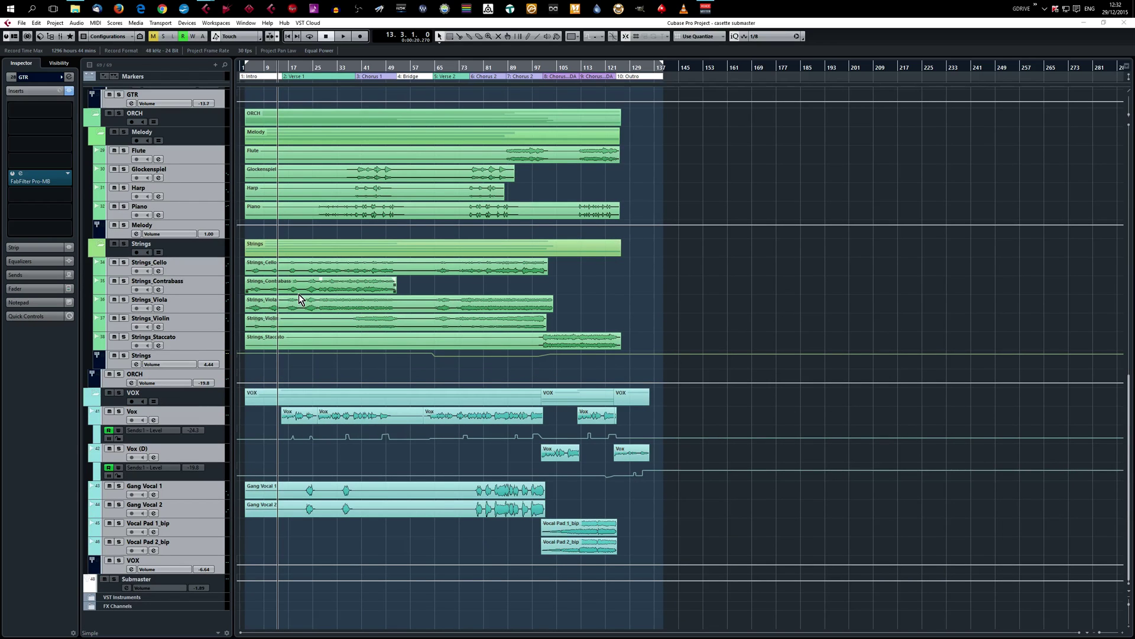
key("F3")
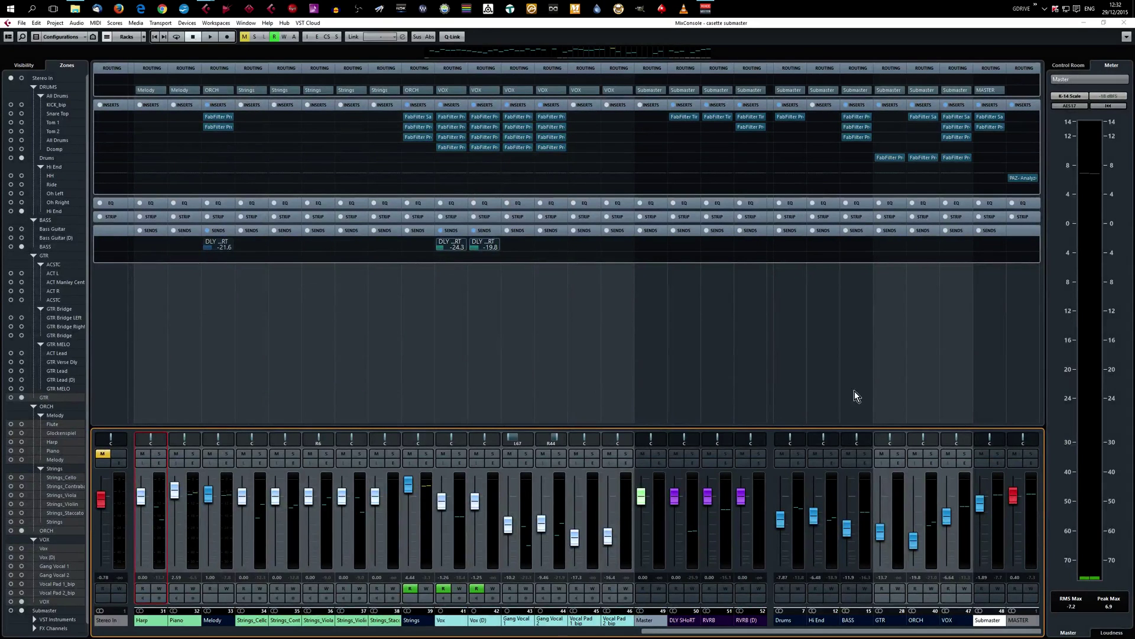
double_click(793, 117)
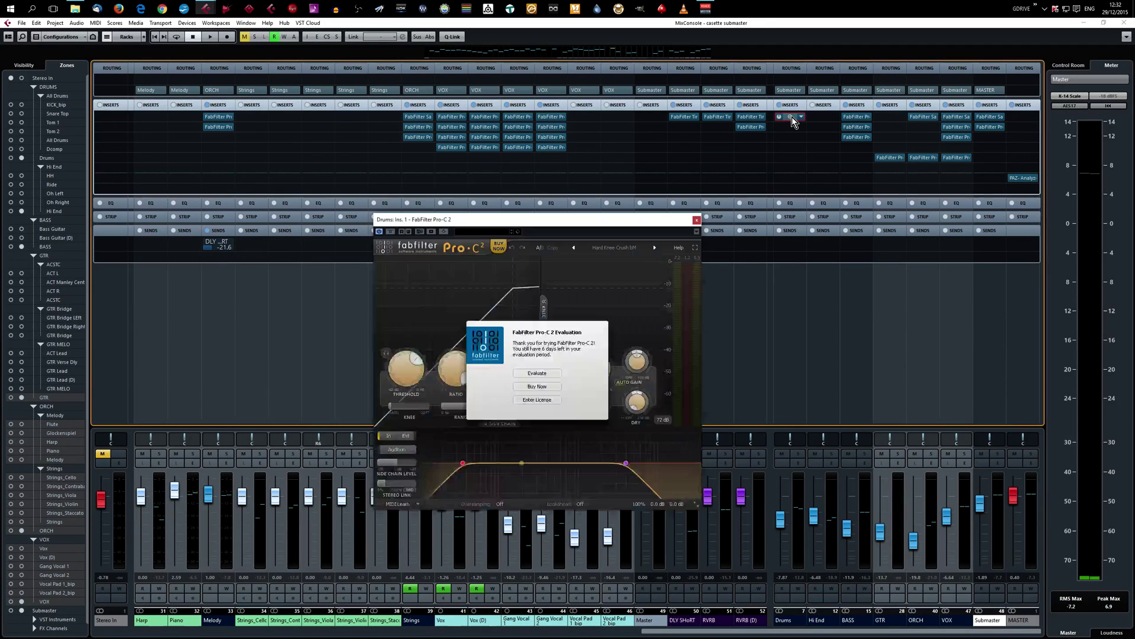
left_click(535, 373)
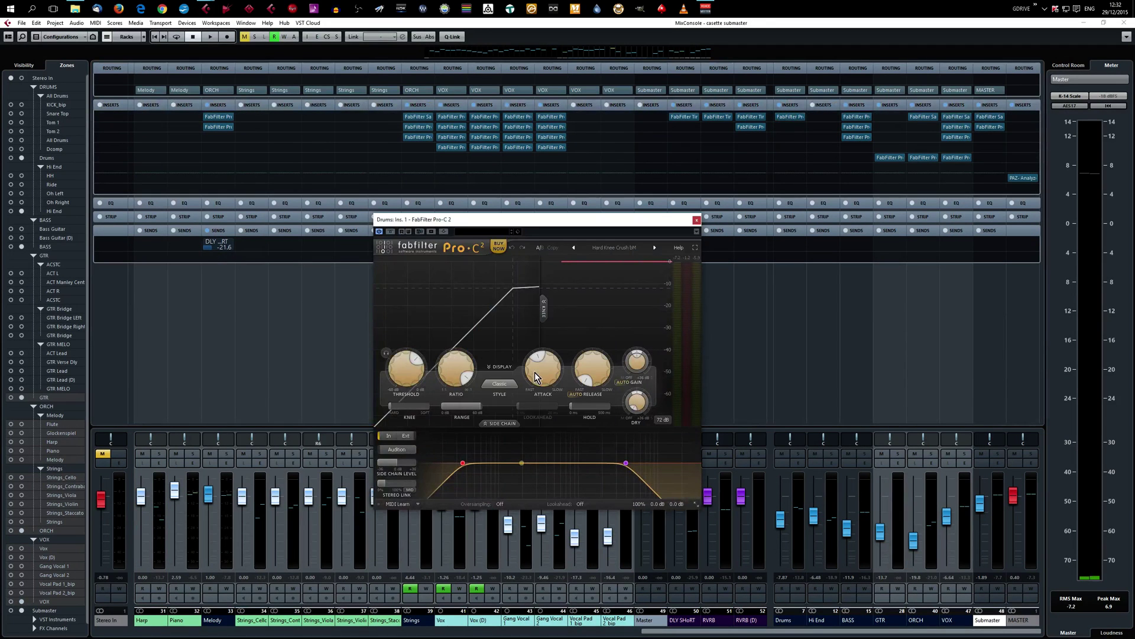
left_click(696, 221)
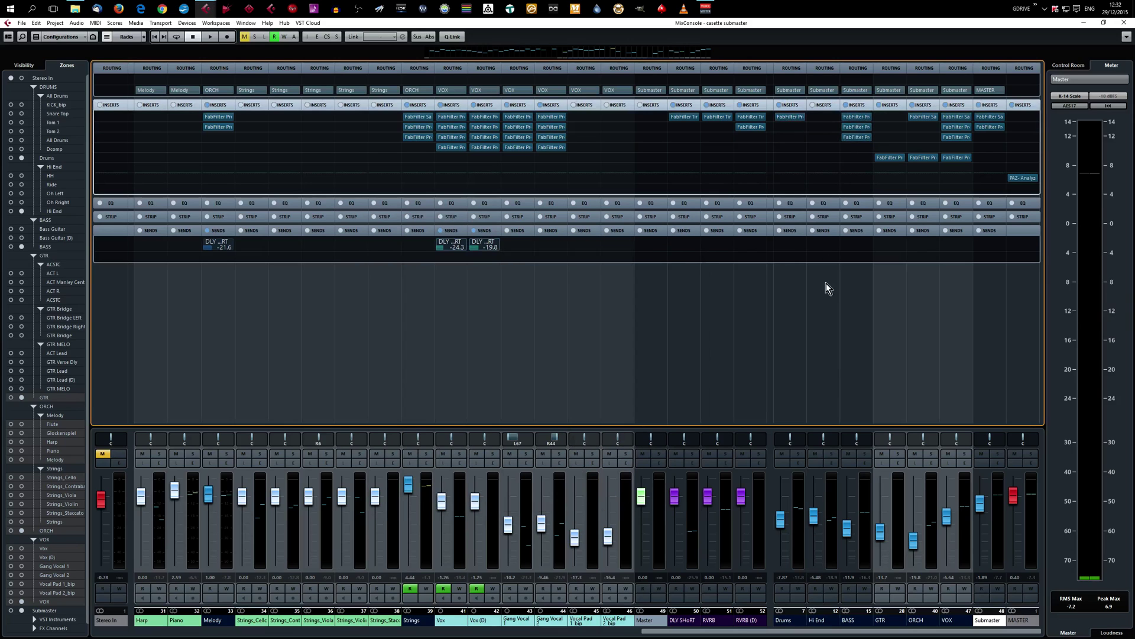
Review the BASS group's three inserts in order: the Pro-Q 2 equalizer and the two Pro-C 2 compressors, closing each one
left_click(858, 118)
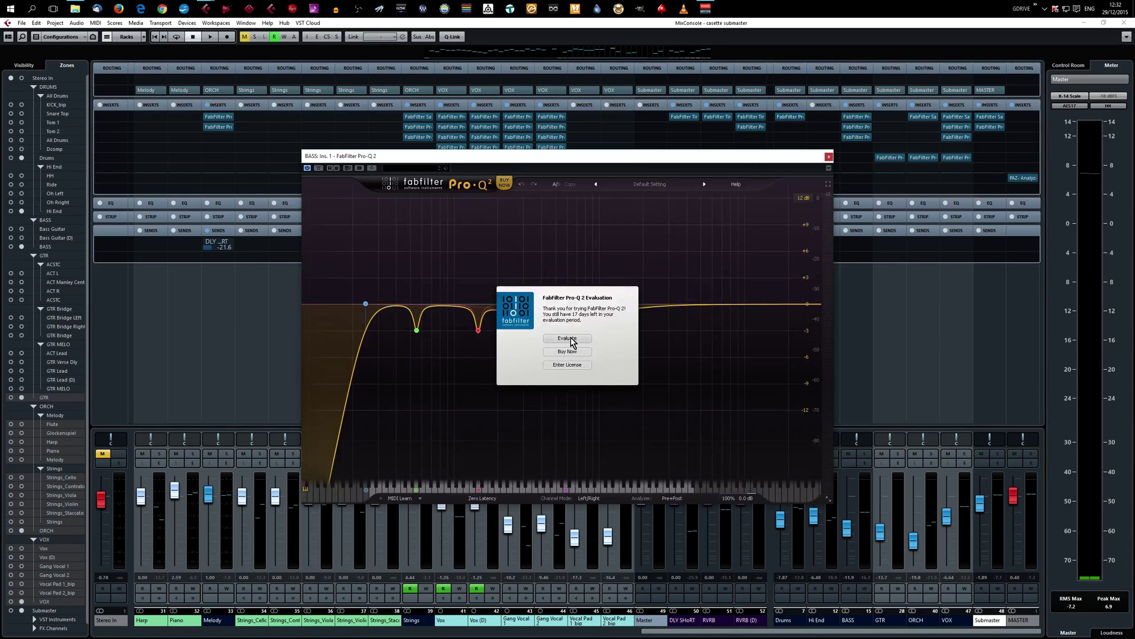
left_click(567, 339)
left_click(829, 156)
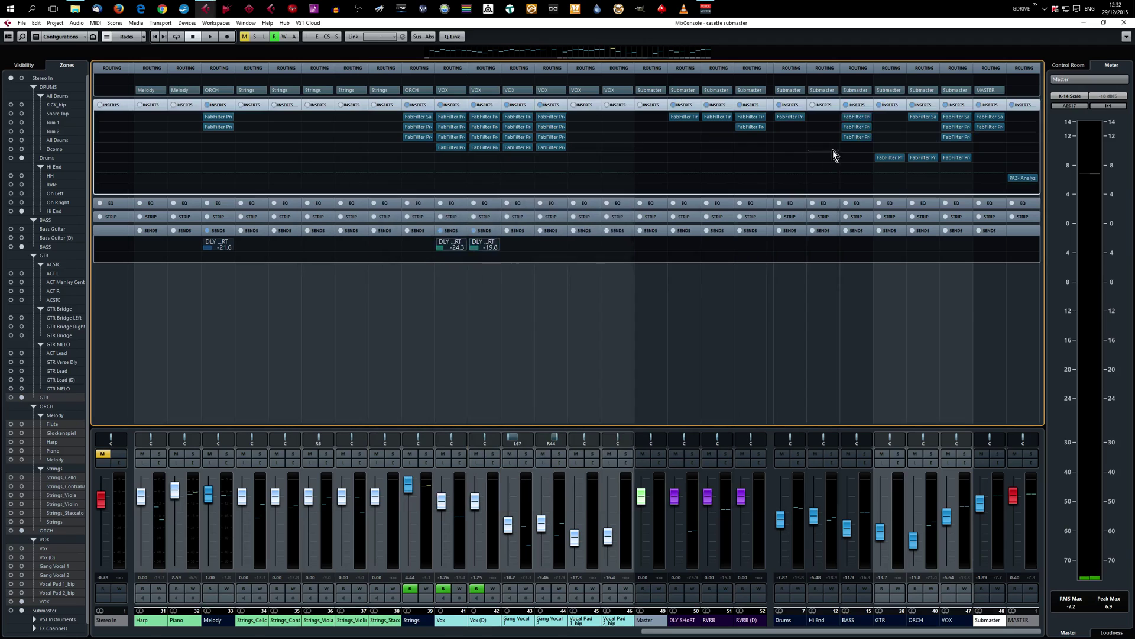
left_click(856, 127)
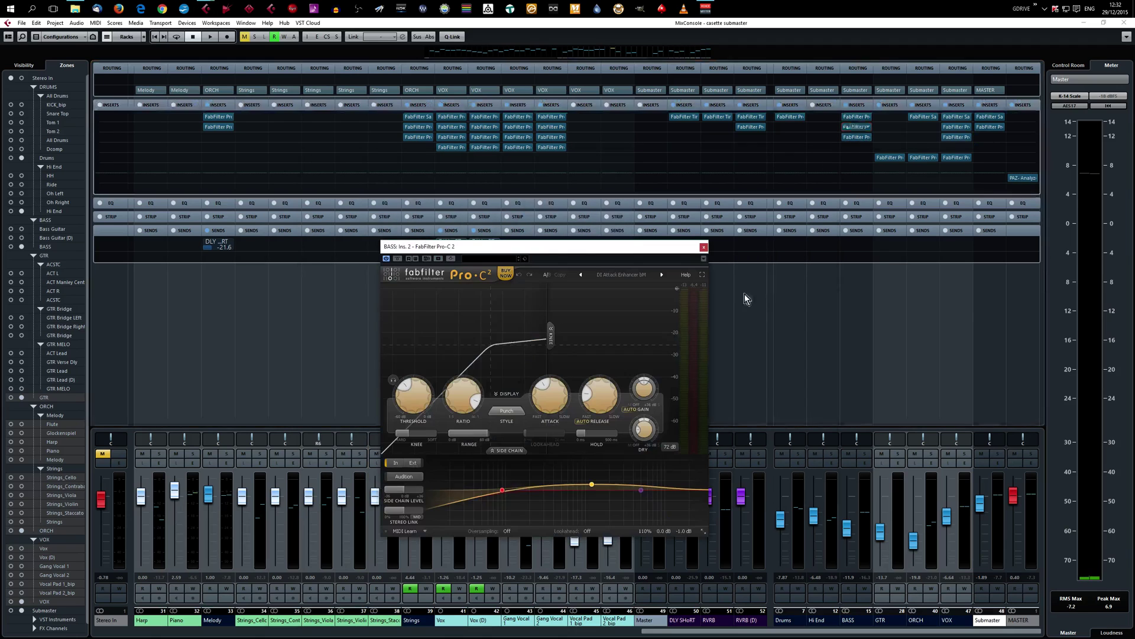
left_click(704, 247)
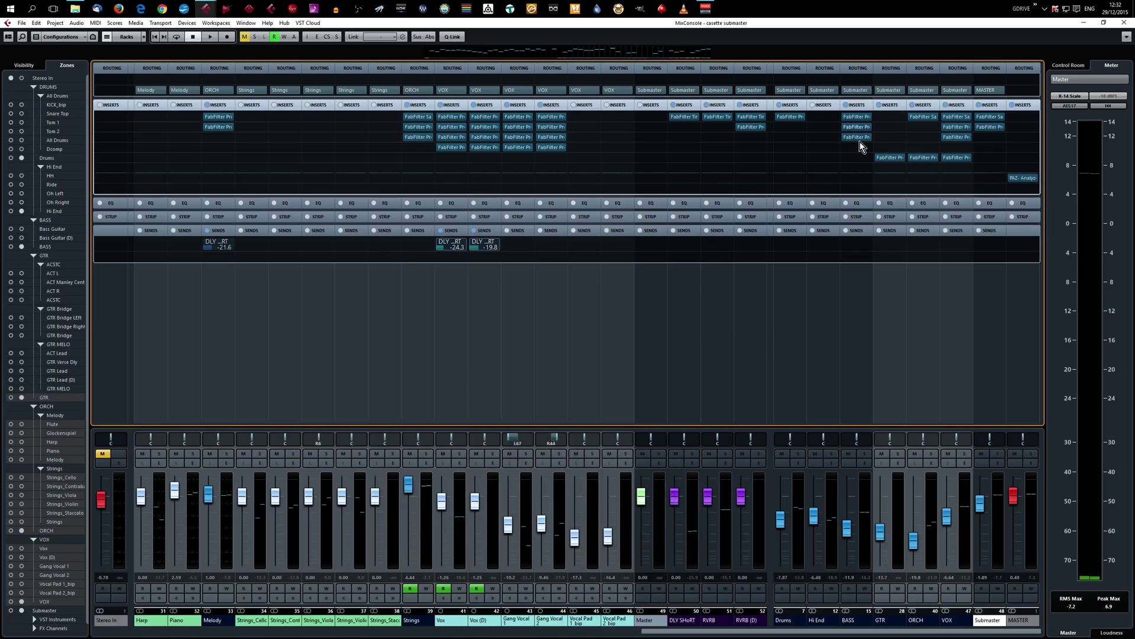
left_click(857, 137)
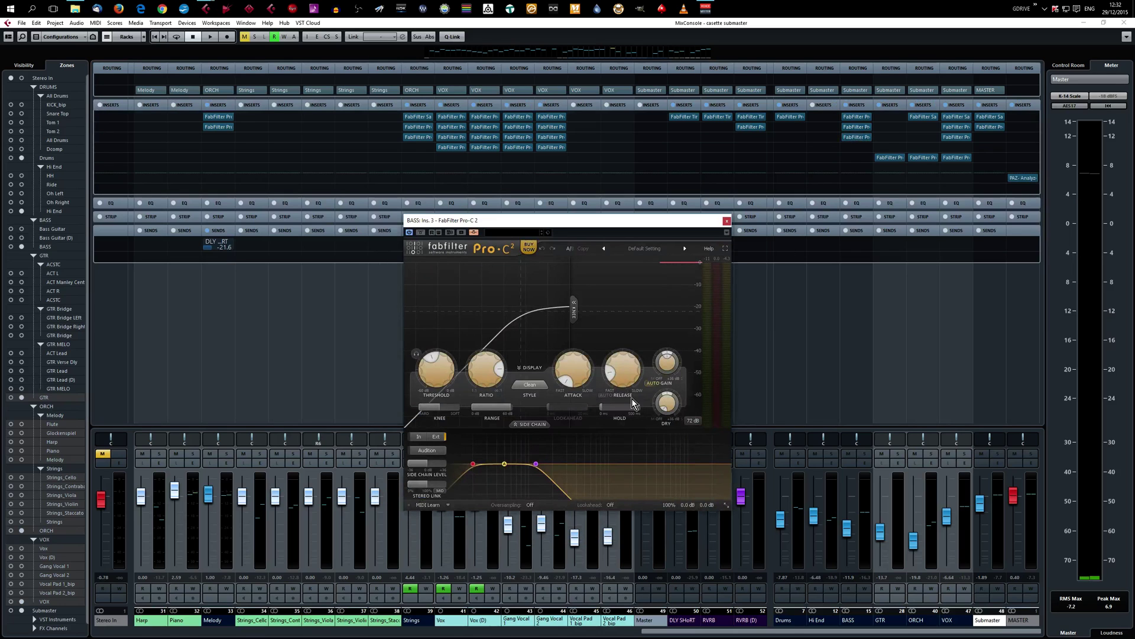
left_click(726, 222)
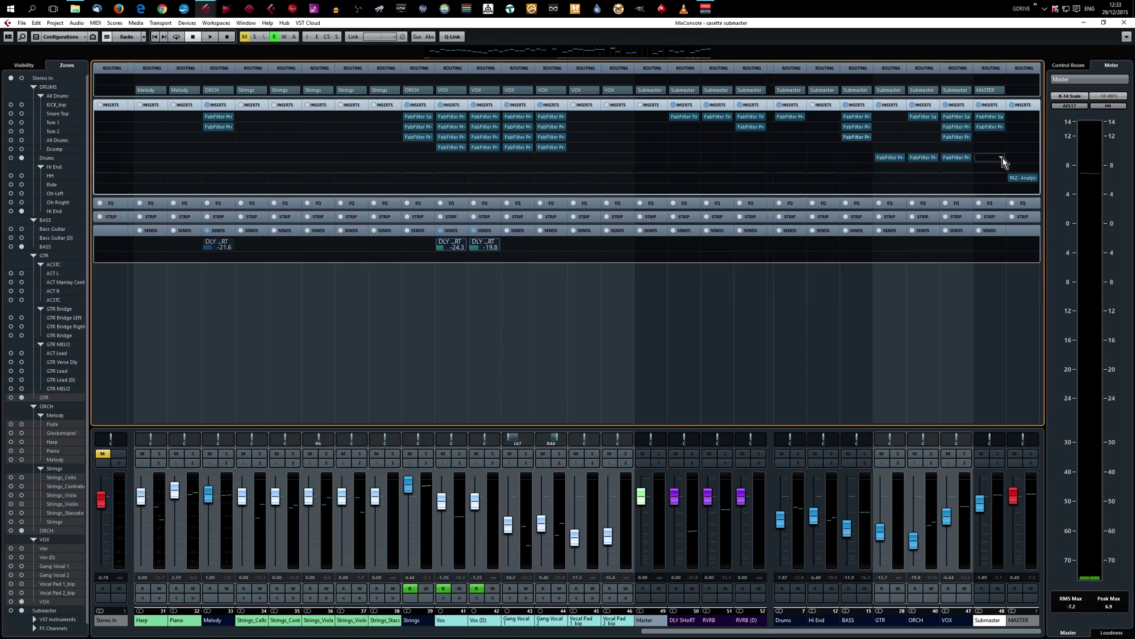
View the FabFilter Pro-MB insert on the GTR group, shift its plug-in window clear of its original place, and close it
double_click(888, 158)
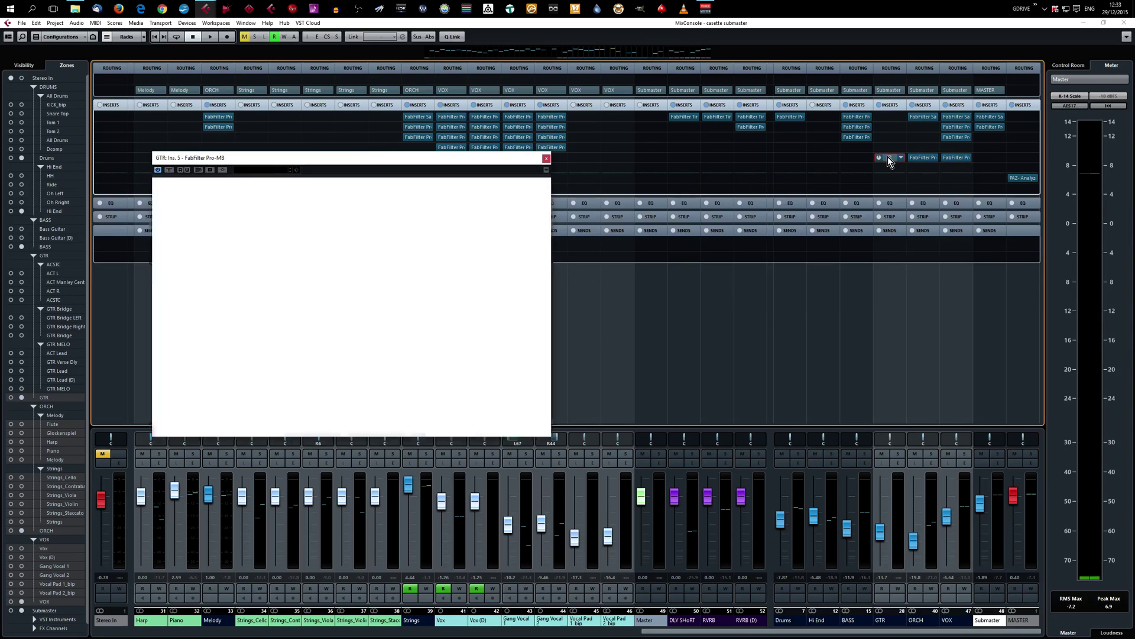
left_click(351, 306)
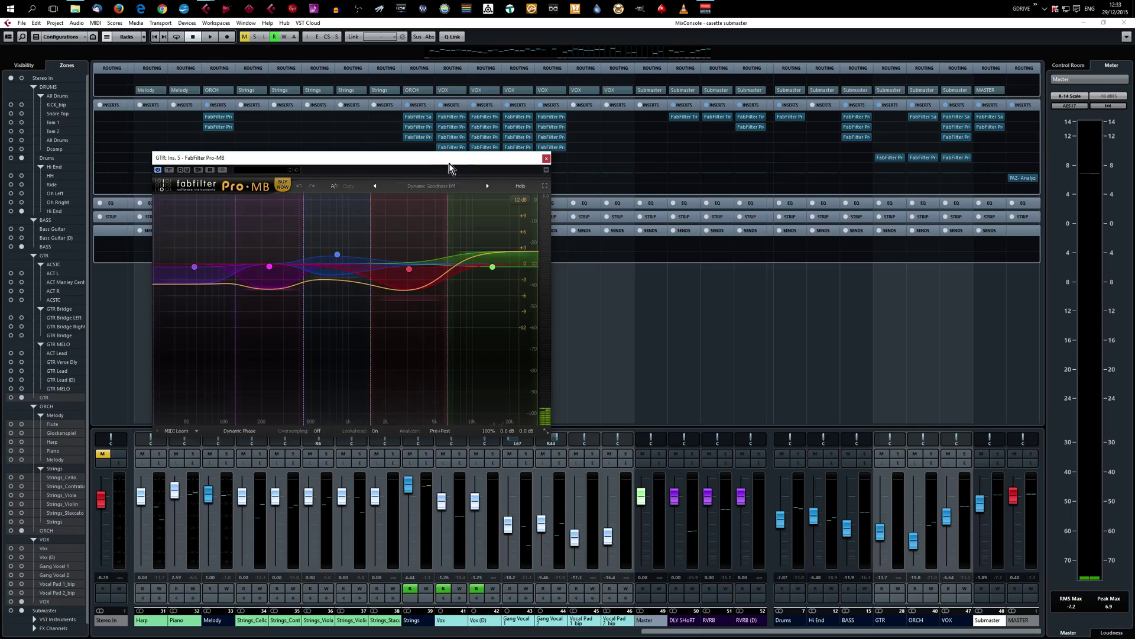
left_click_drag(458, 159, 516, 171)
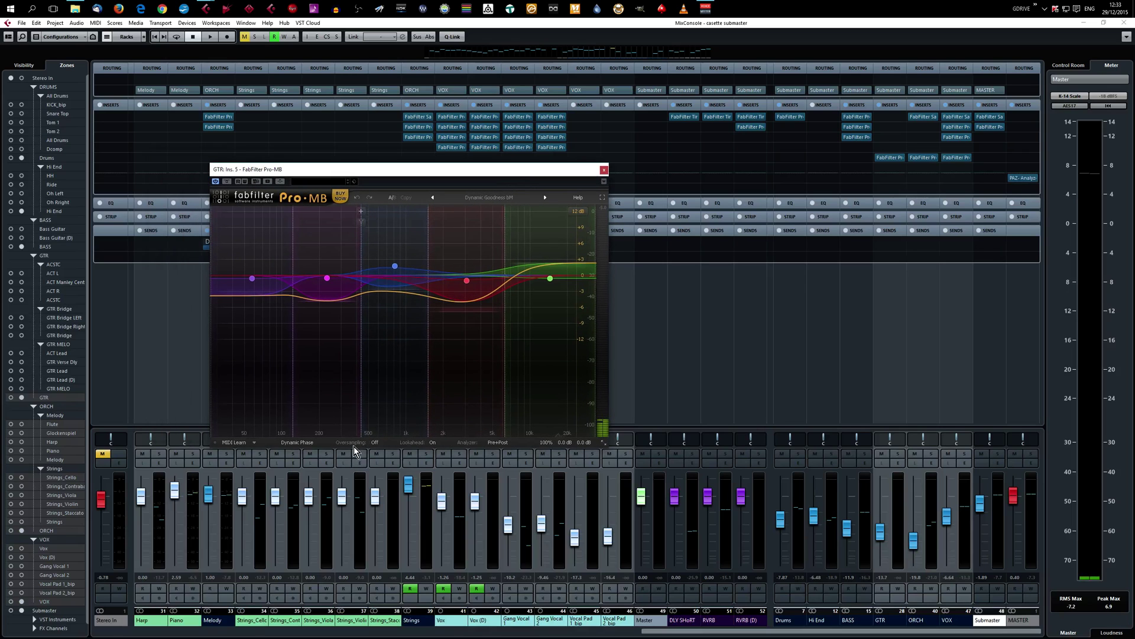
left_click(603, 171)
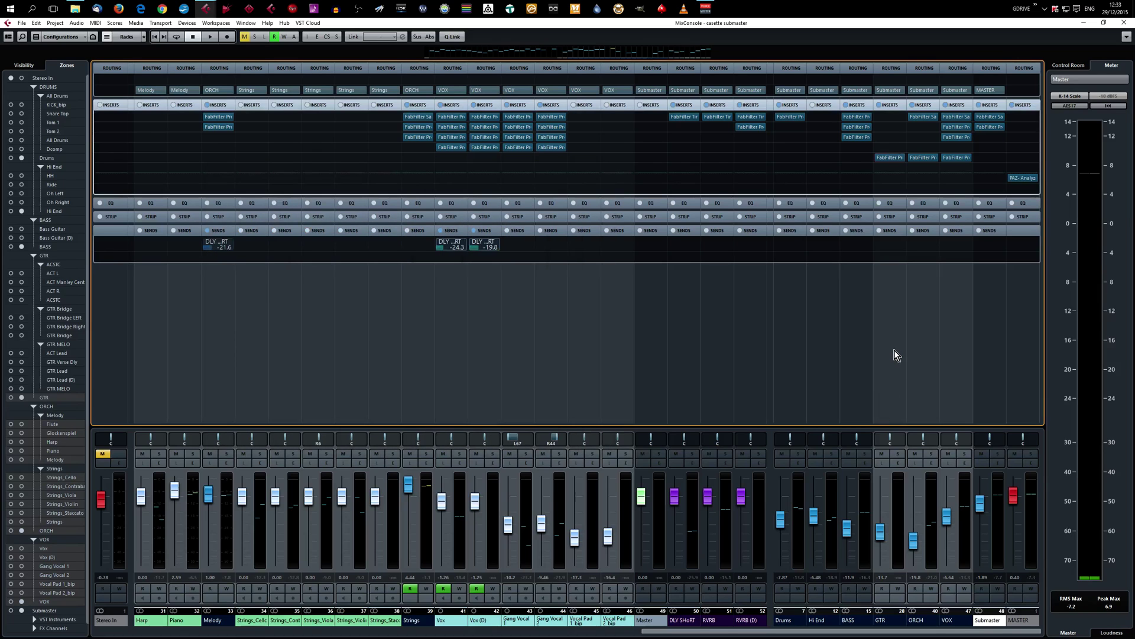
Reopen the GTR group's Pro-MB and examine the settings of all five bands from lowest to highest frequency, then close it
left_click(890, 158)
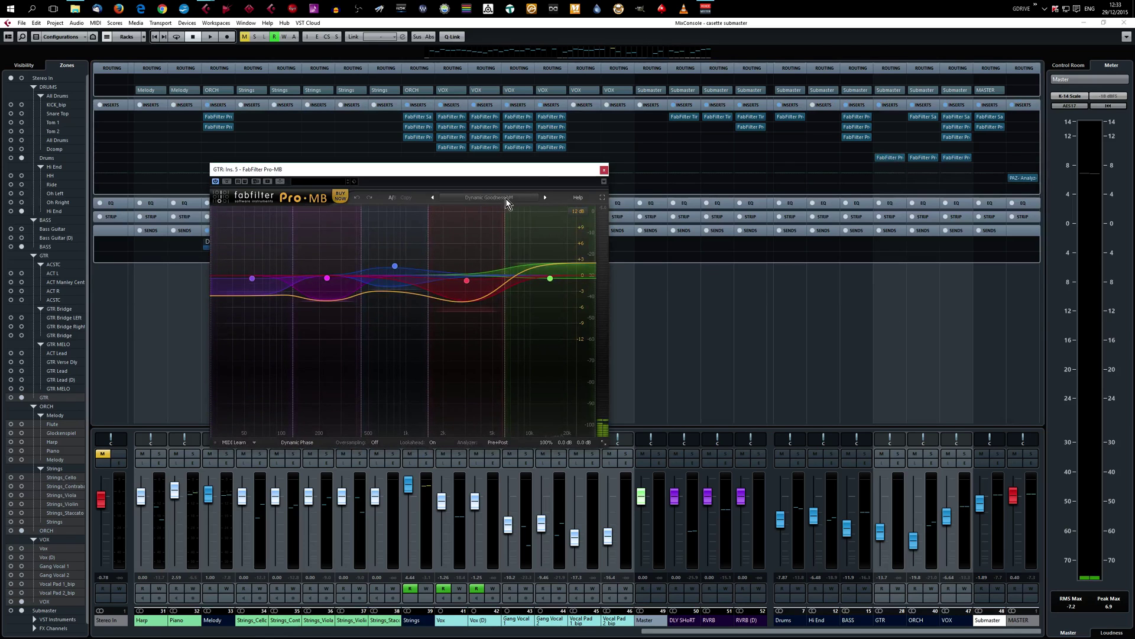
left_click(252, 279)
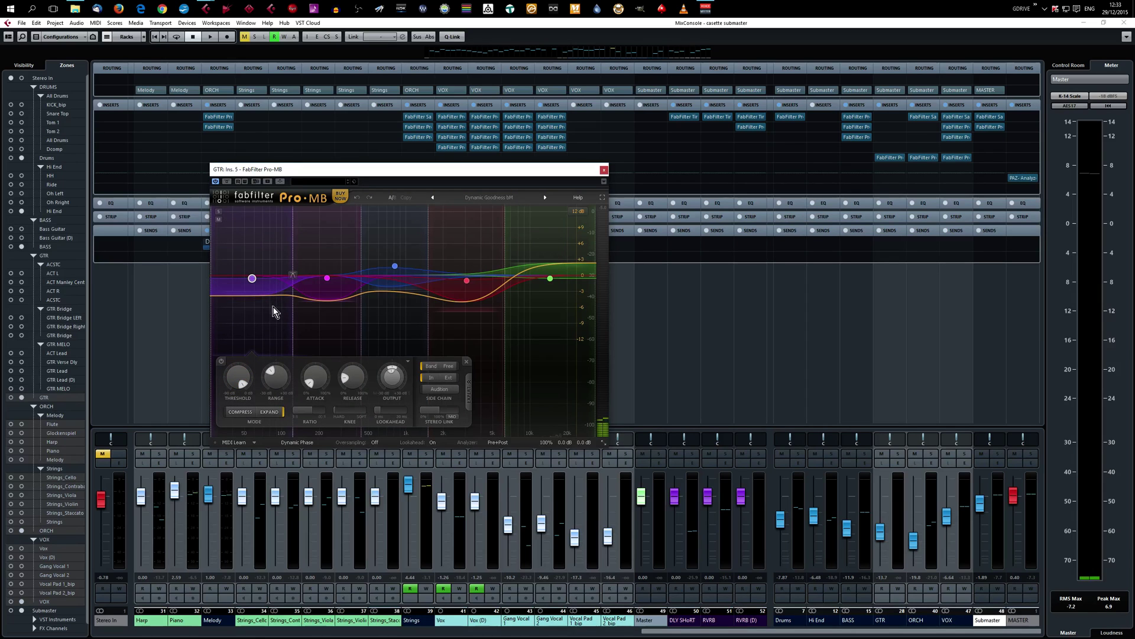
left_click(327, 278)
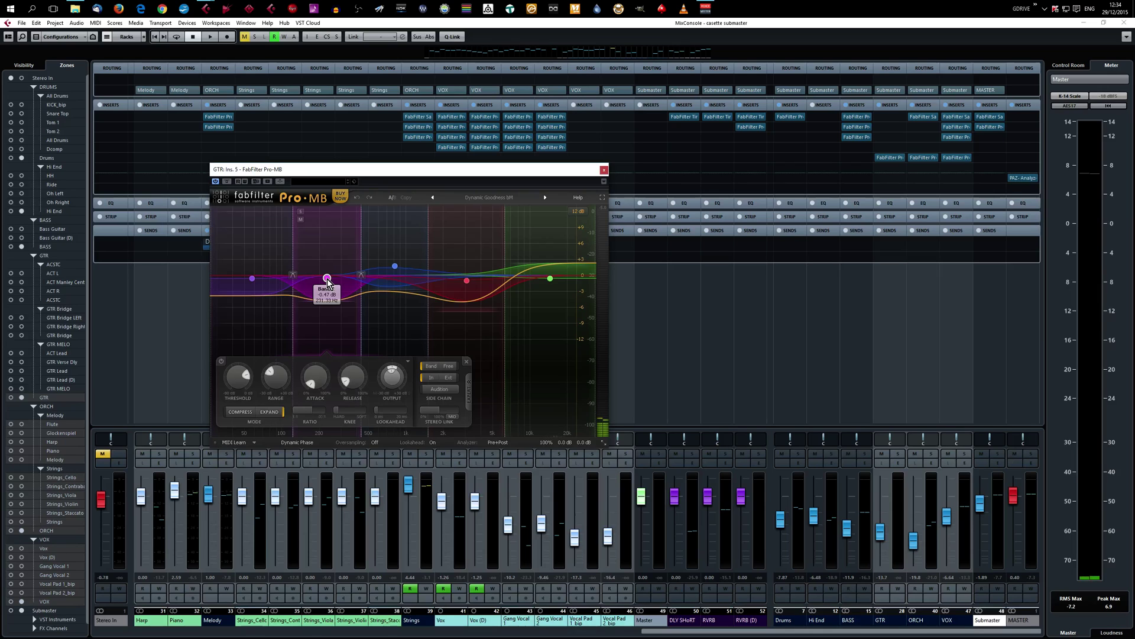
left_click(395, 268)
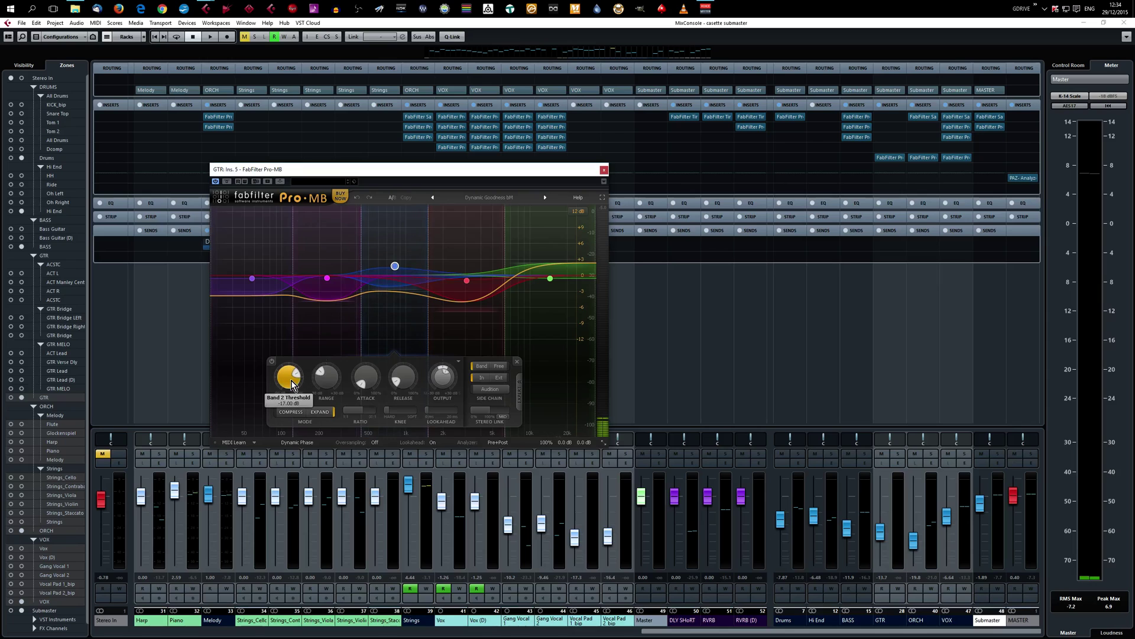
mouse_move(290, 383)
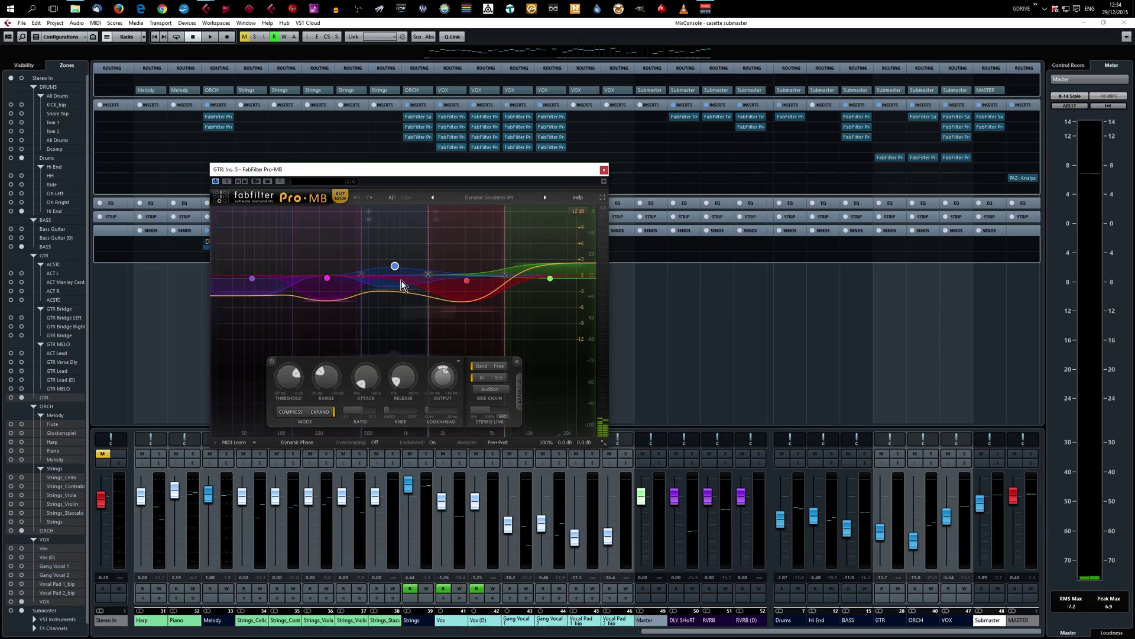
left_click(466, 282)
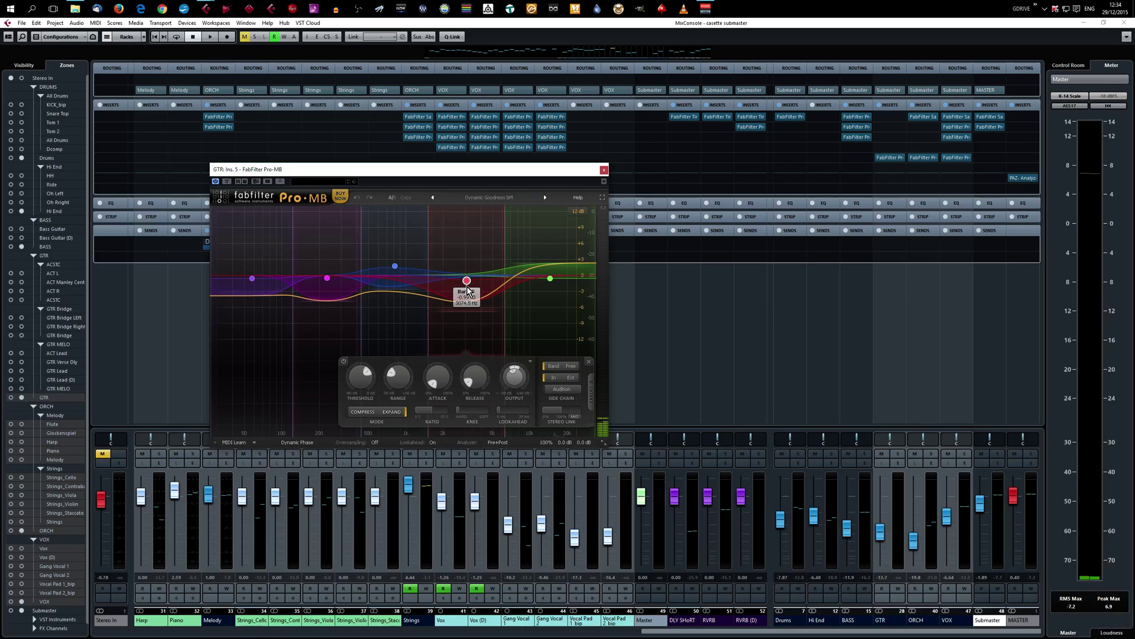
left_click(550, 278)
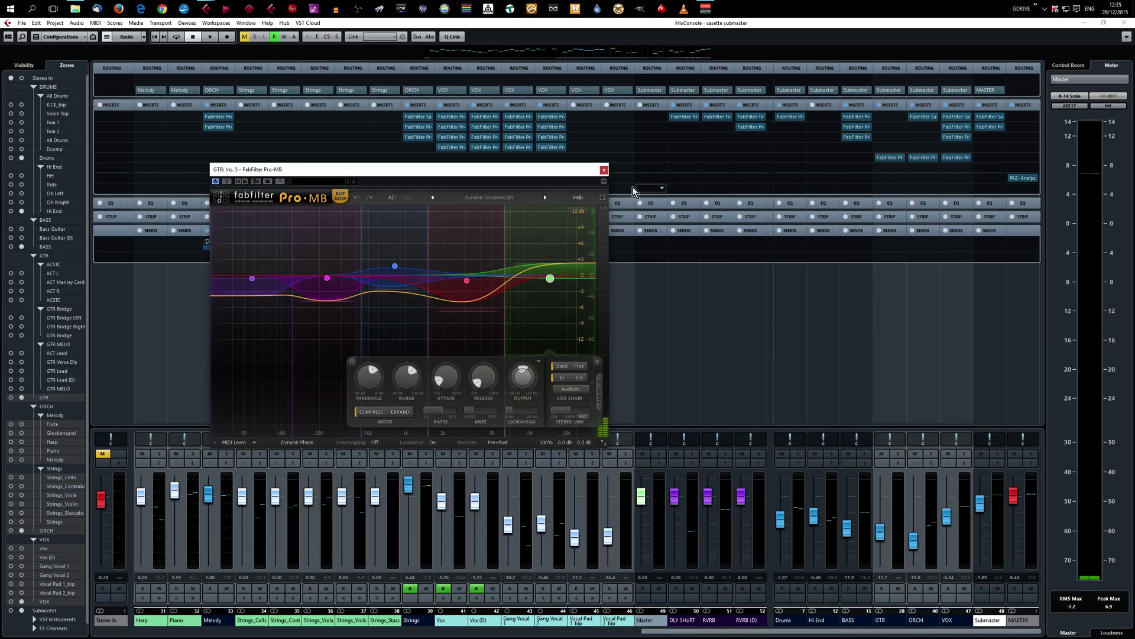
left_click(604, 170)
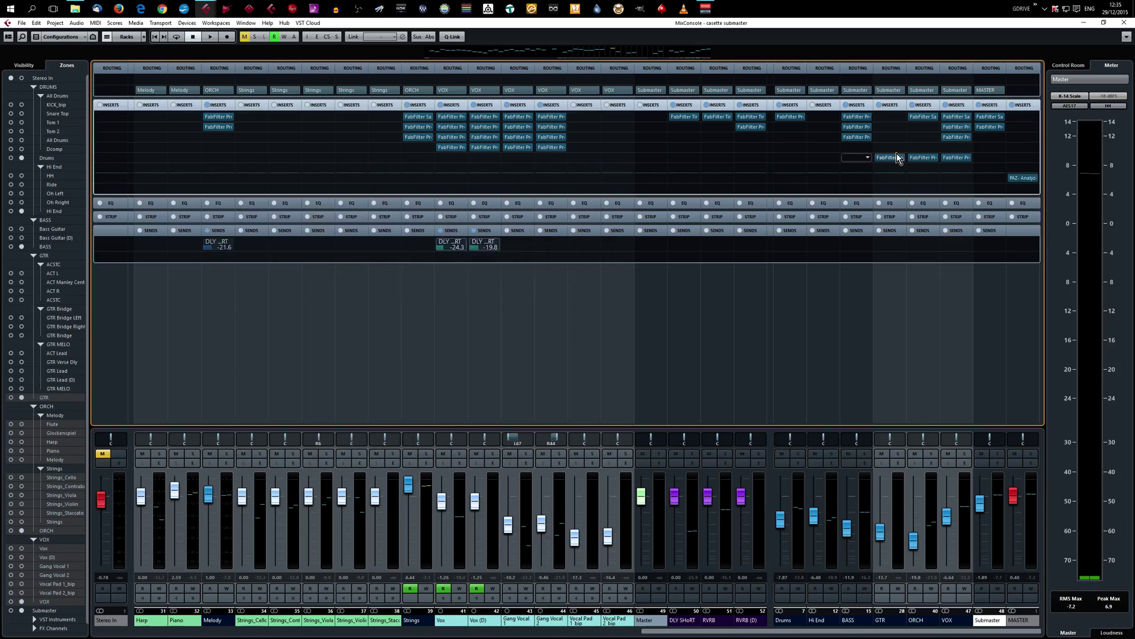
Inspect the Pro-MB insert on the ORCH group, checking the blue midrange band and the red upper-mid band's settings
left_click(923, 157)
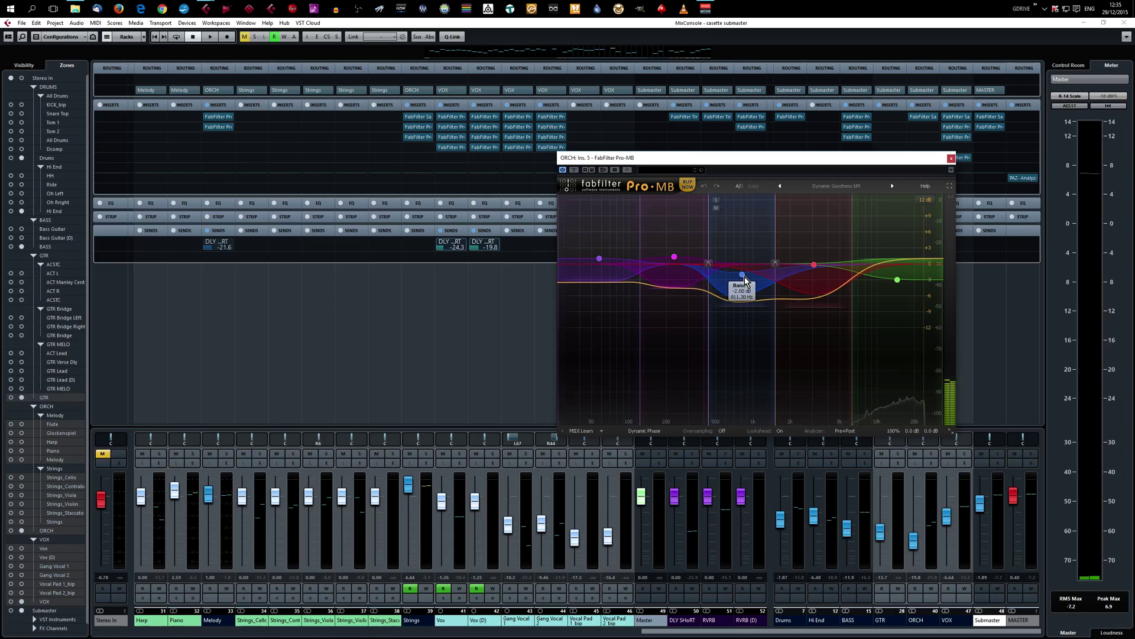
left_click(814, 266)
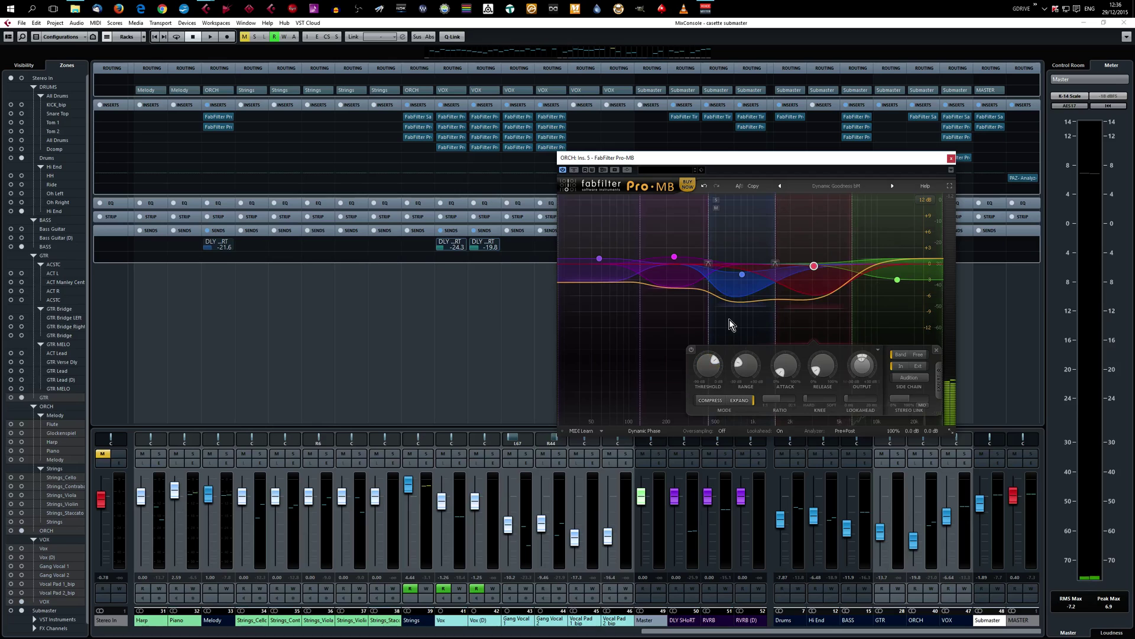
left_click(951, 158)
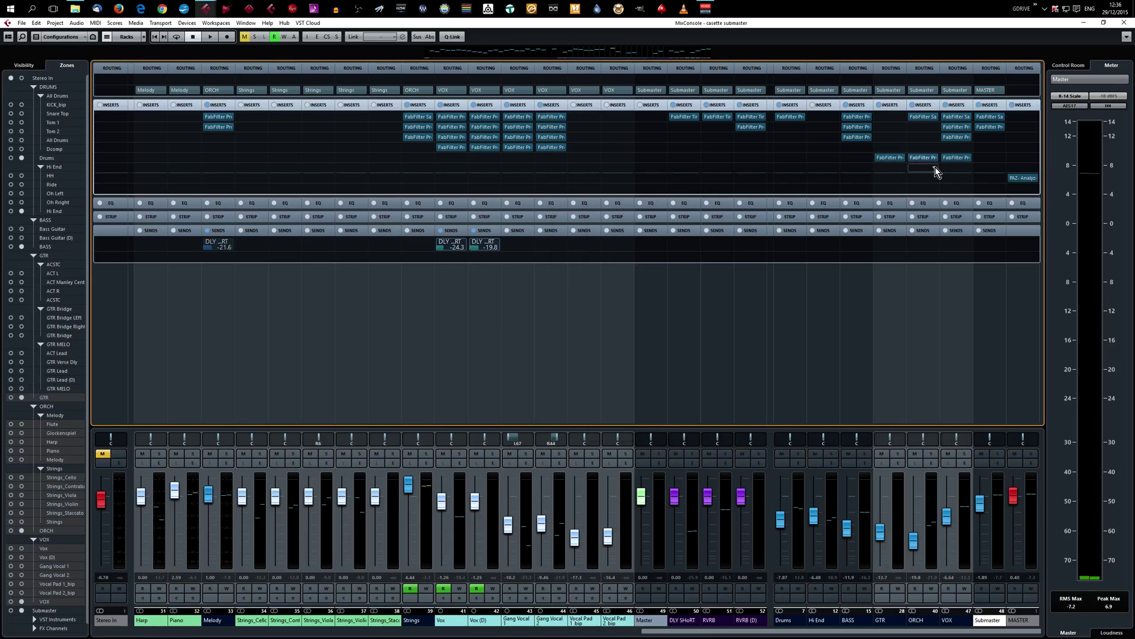
Examine the VOX group's Pro-MB insert, checking the green low band and the settings of the blue and magenta bands
mouse_move(958, 158)
left_click(958, 158)
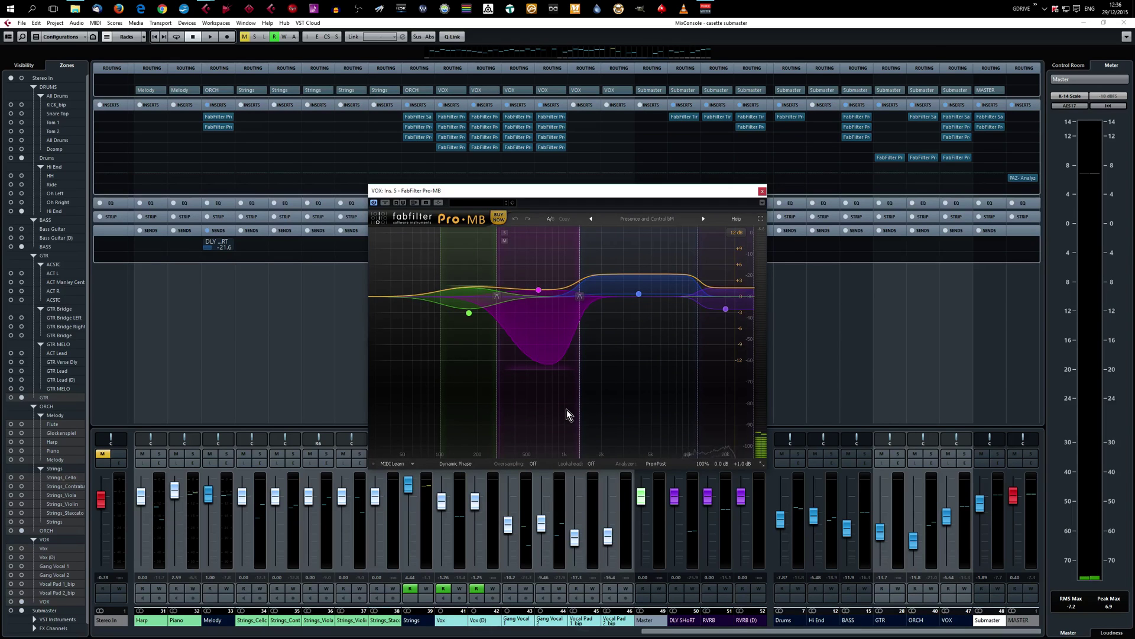
mouse_move(467, 312)
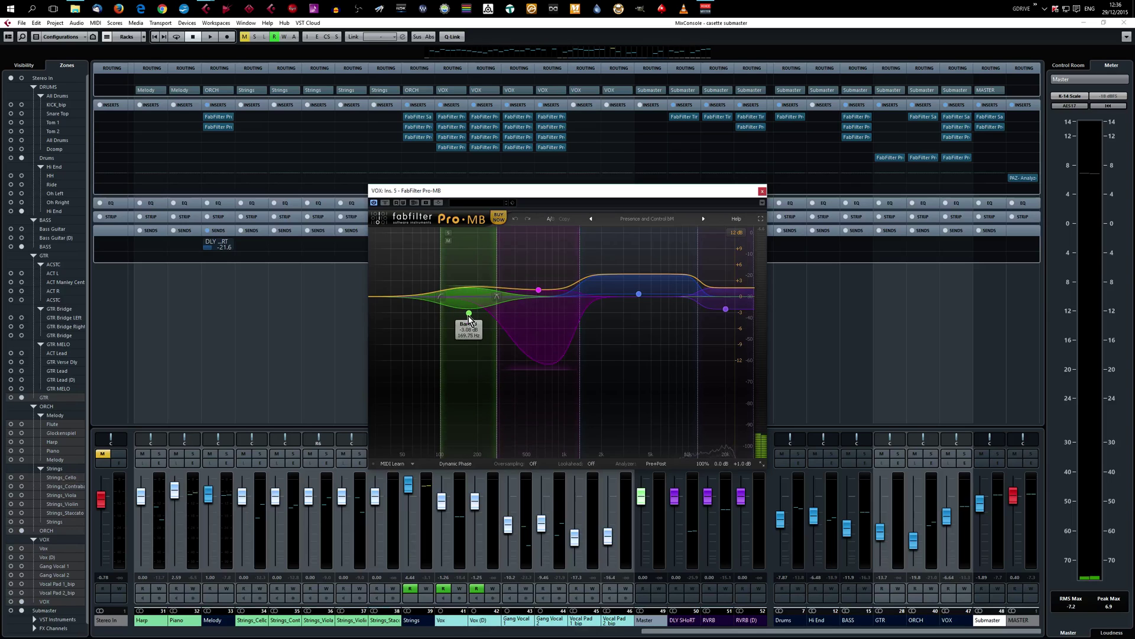
mouse_move(541, 295)
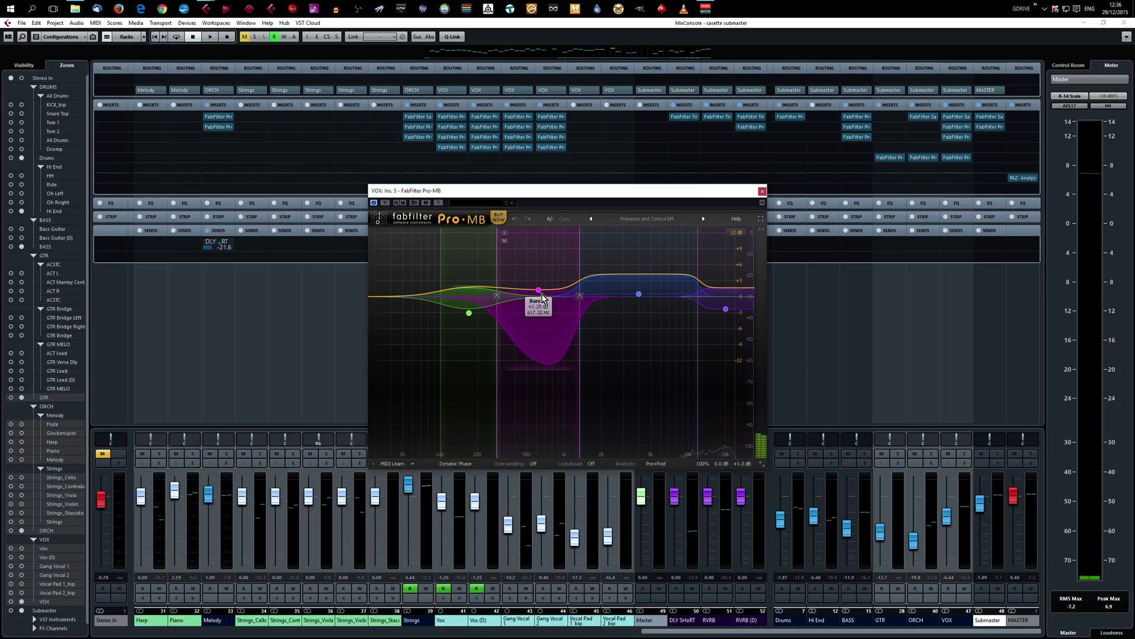
left_click(639, 294)
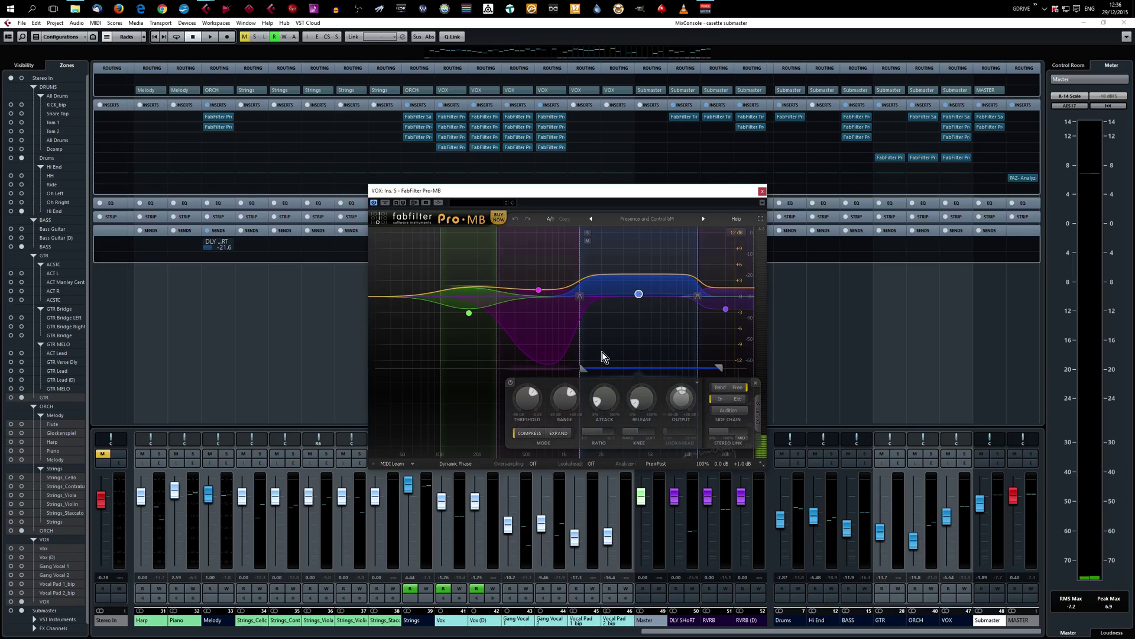
left_click(539, 290)
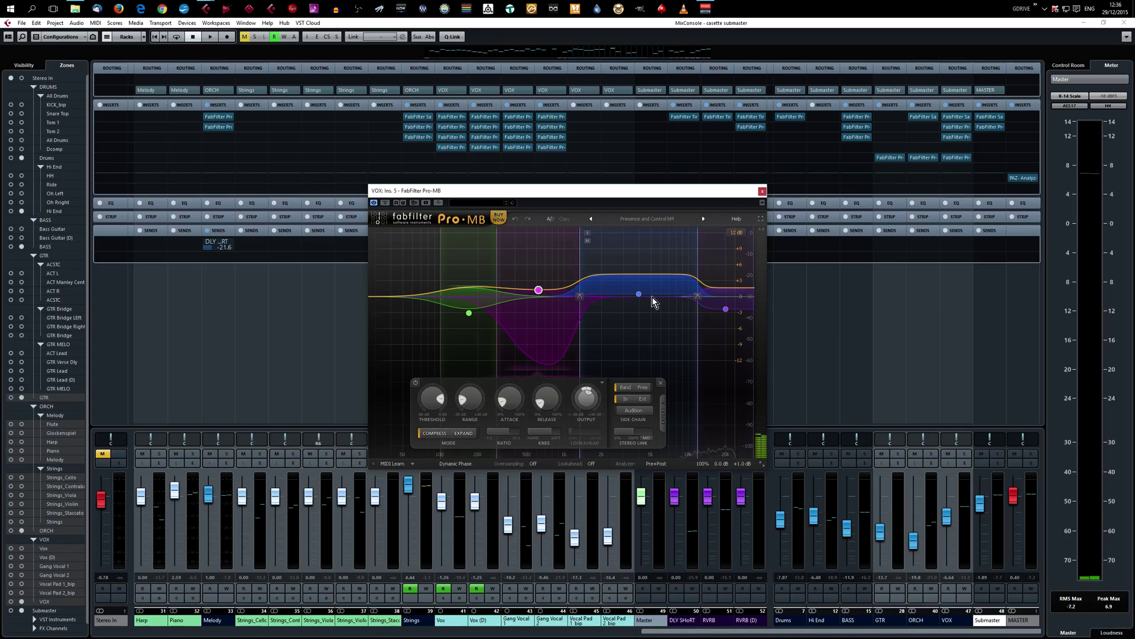
left_click(762, 191)
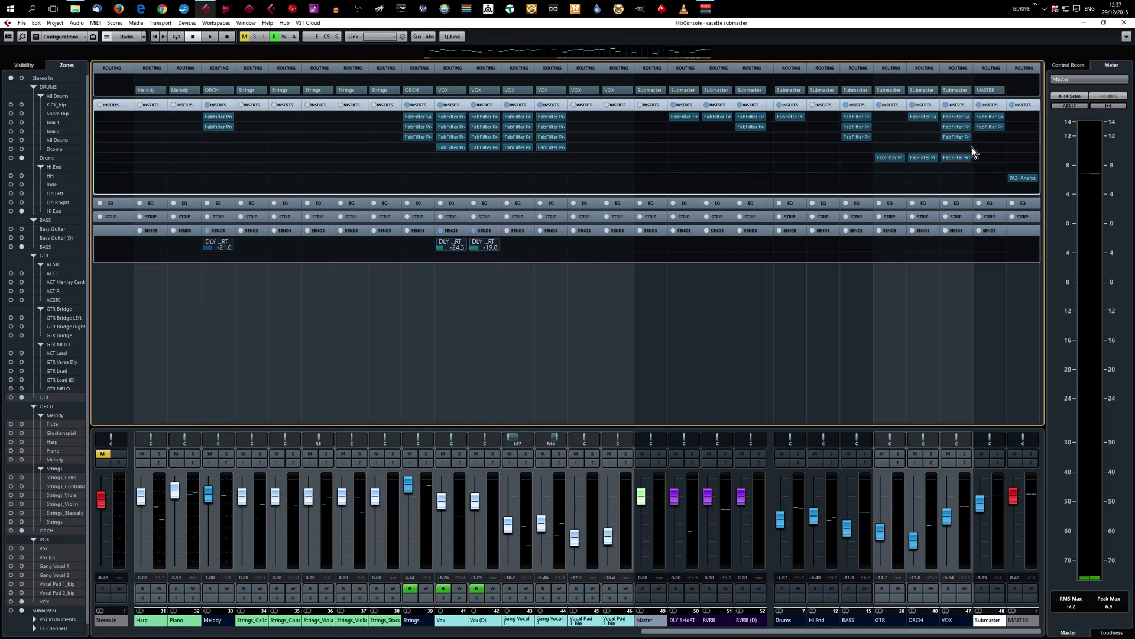
Review the Submaster's FabFilter Saturn and Pro-L inserts, continuing the evaluation of each and closing both
double_click(989, 117)
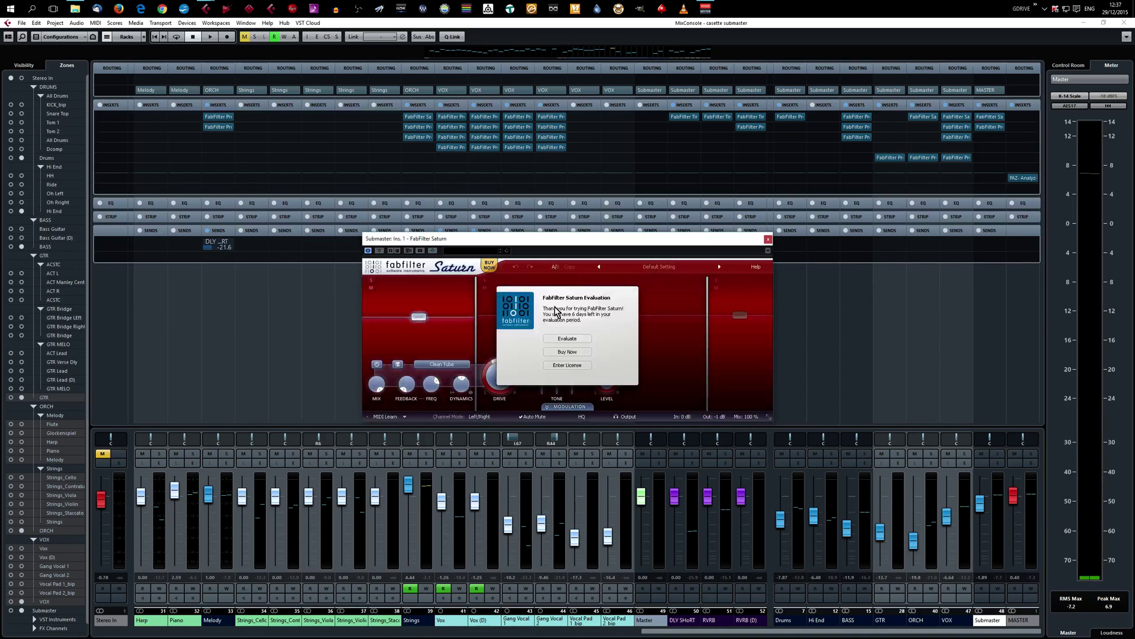
left_click(566, 339)
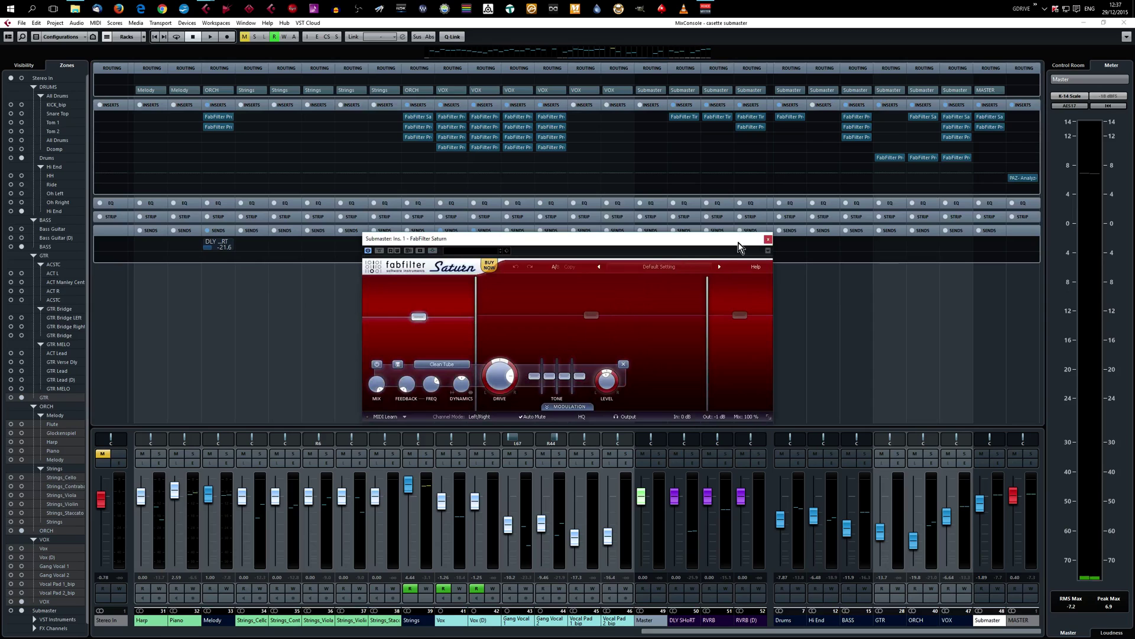
left_click(768, 239)
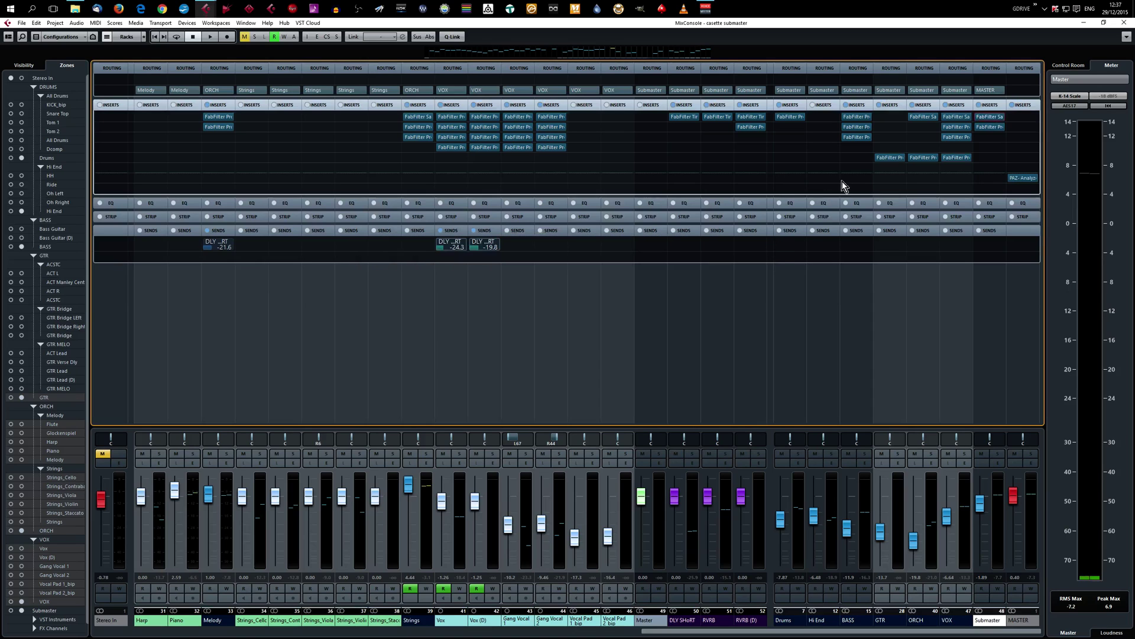
double_click(992, 127)
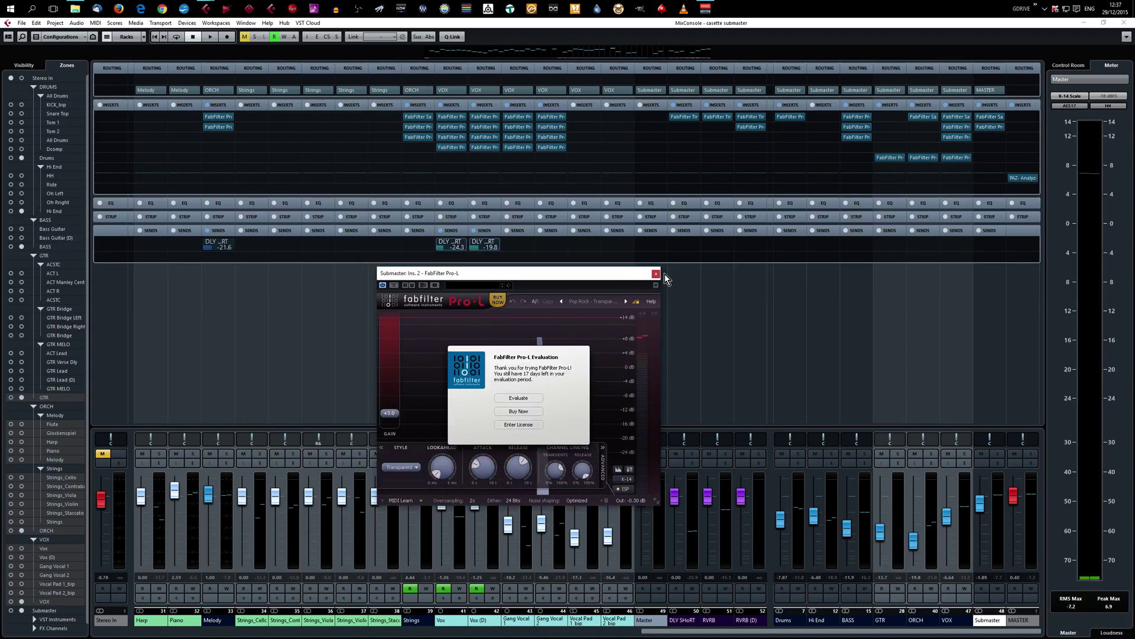
left_click(520, 398)
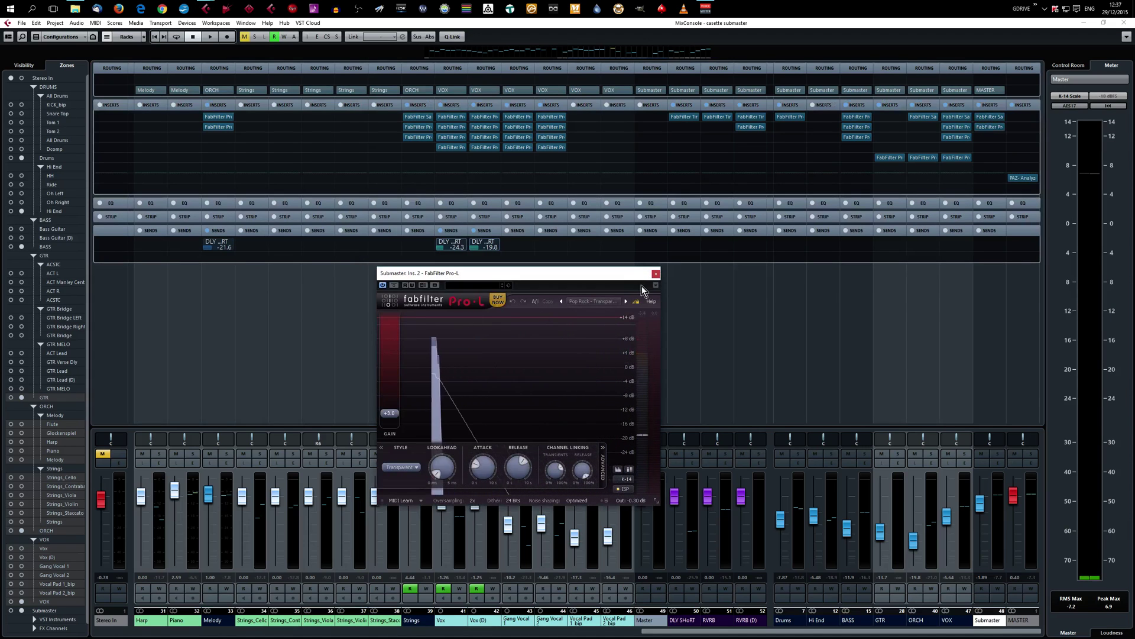
left_click(655, 274)
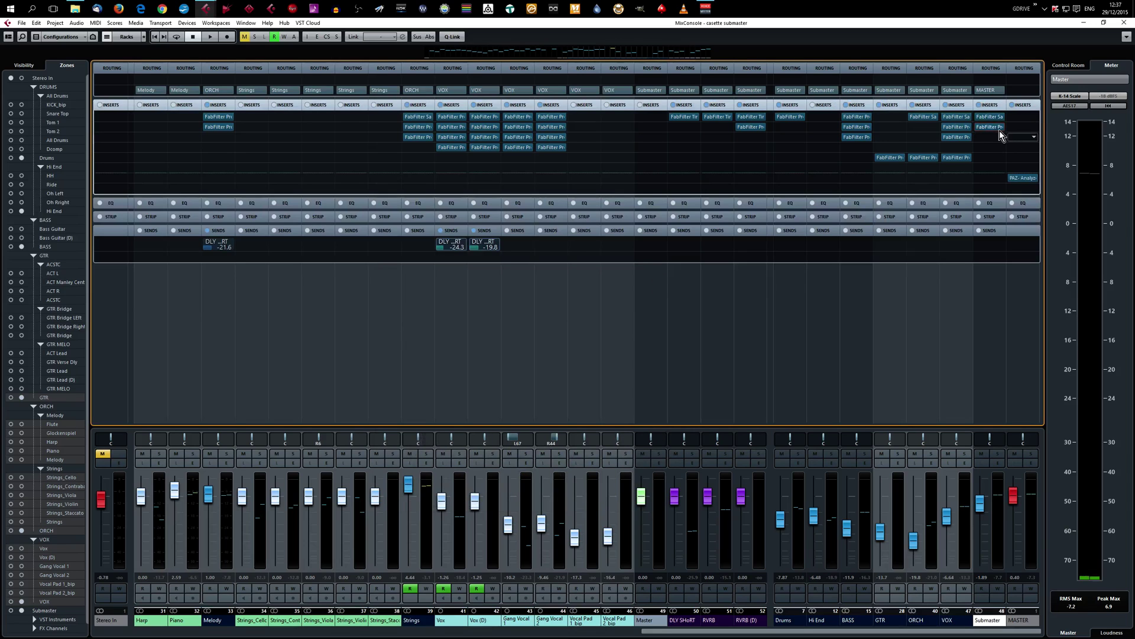